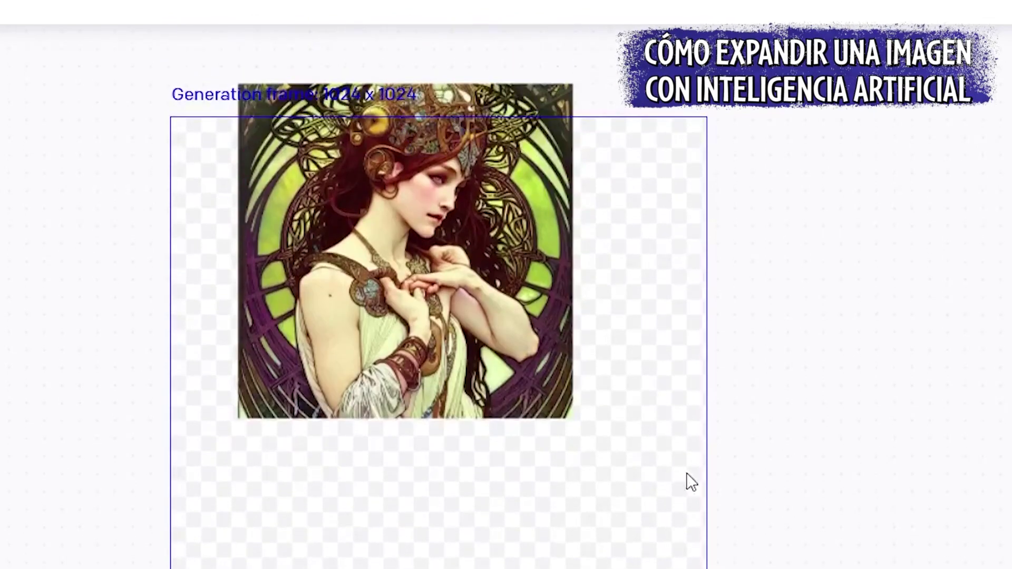
- Pan the extended portrait and cycle forward to the colourful flower-field variation
{"action": "left_click_drag", "start_coordinate": [689, 481], "coordinate": [597, 351]}
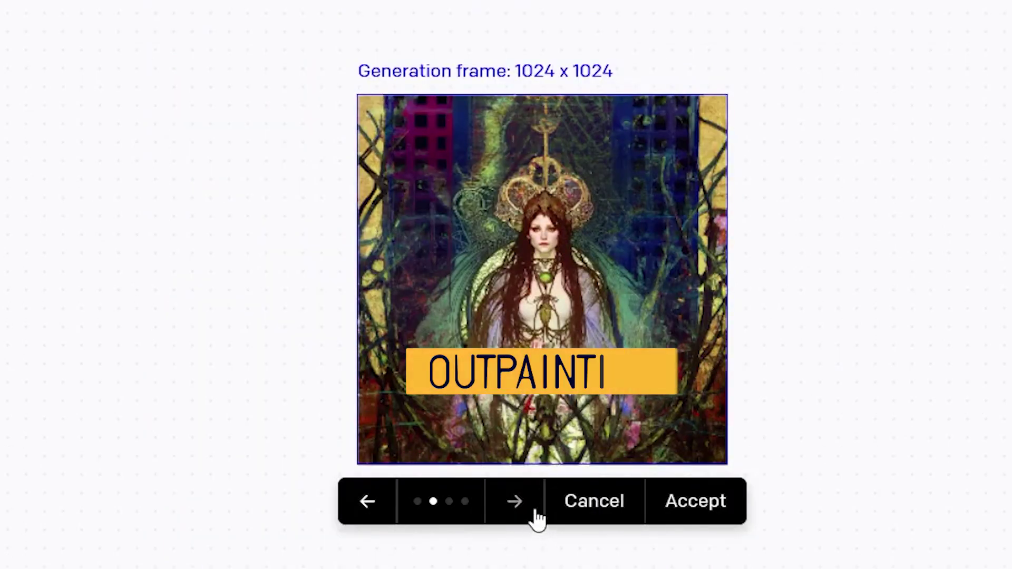
{"action": "left_click", "coordinate": [530, 515]}
{"action": "left_click", "coordinate": [527, 514]}
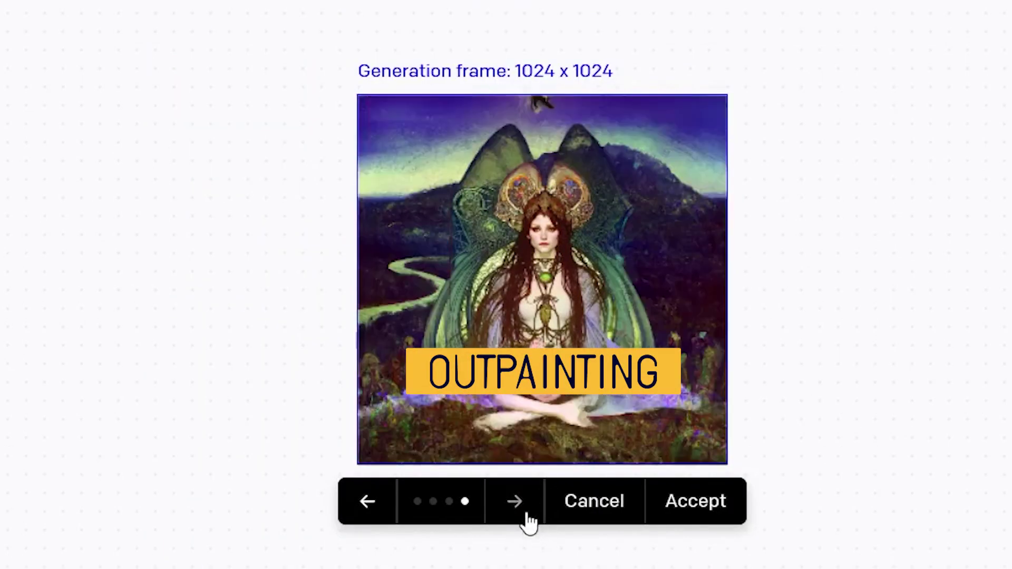
{"action": "left_click", "coordinate": [525, 516]}
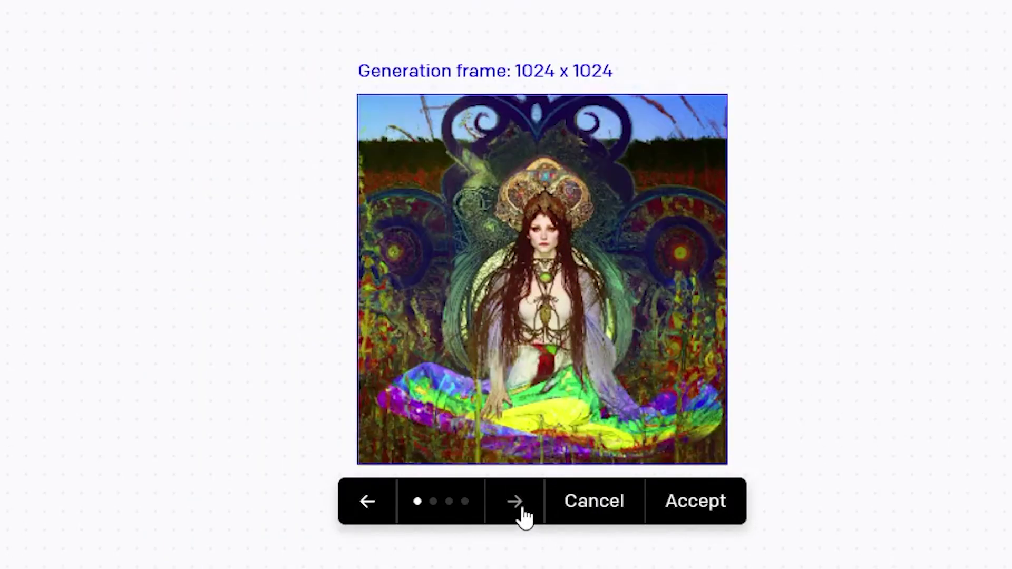
{"action": "left_click", "coordinate": [525, 516]}
{"action": "left_click", "coordinate": [522, 515]}
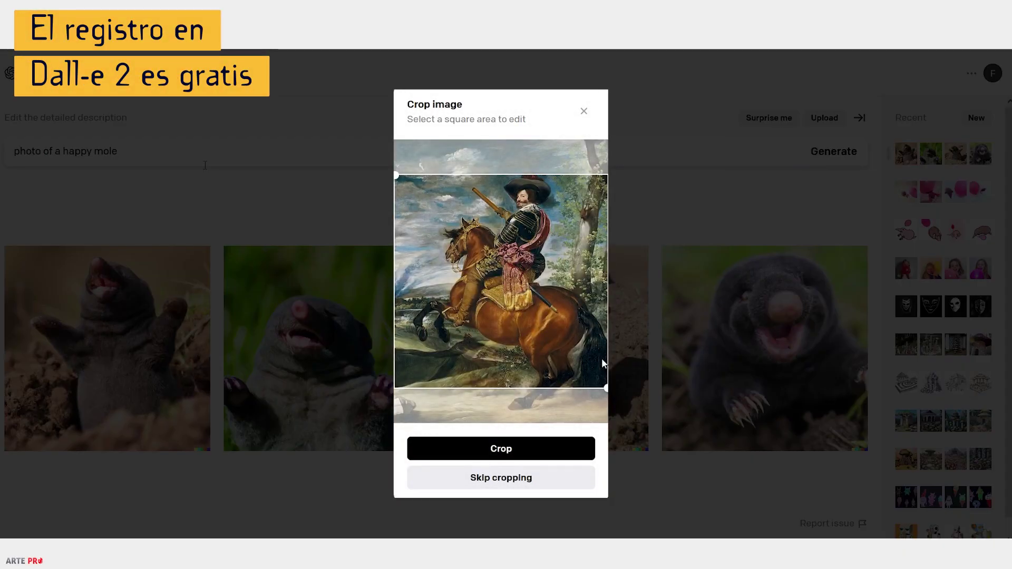
- Skip cropping so the horseman painting opens whole at 1200 x 1584
{"action": "mouse_move", "coordinate": [607, 389]}
{"action": "left_mouse_down"}
{"action": "mouse_move", "coordinate": [567, 347]}
{"action": "mouse_move", "coordinate": [507, 334]}
{"action": "mouse_move", "coordinate": [559, 389]}
{"action": "left_mouse_up"}
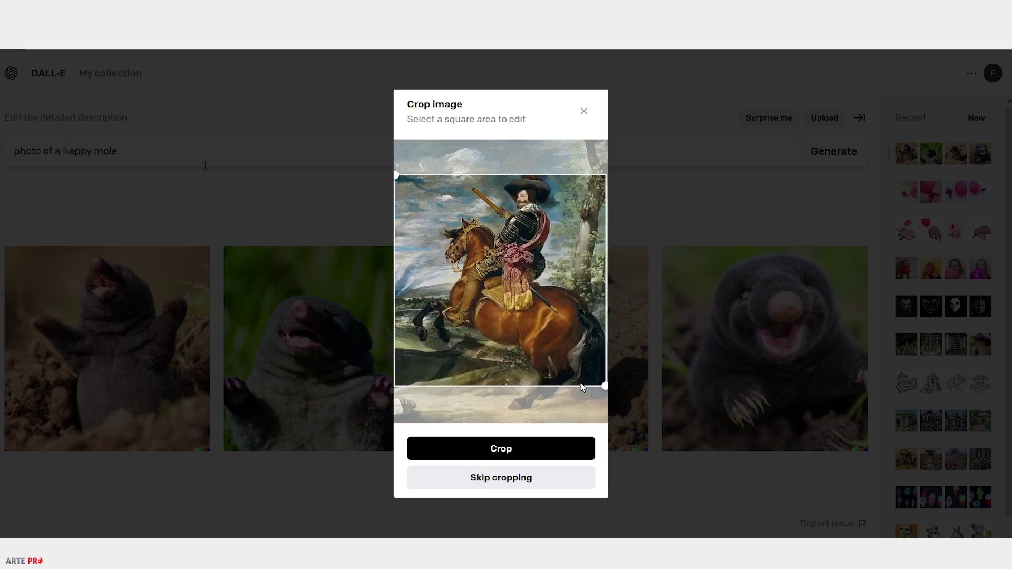
{"action": "left_click", "coordinate": [496, 478]}
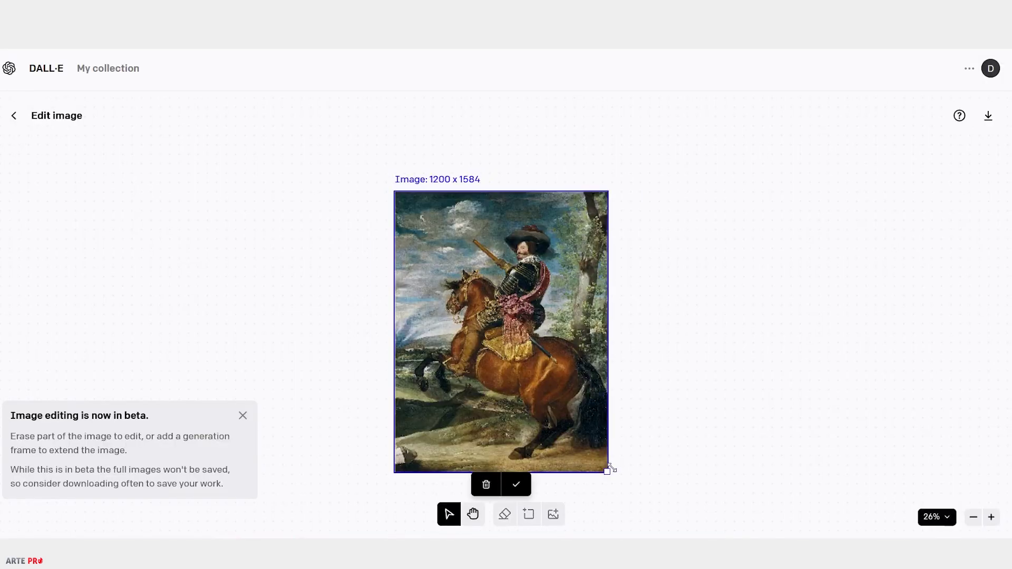
- Scale the horseman painting to 50%, shift it down-right, and frame it at 1024 x 1024
{"action": "mouse_move", "coordinate": [610, 469]}
{"action": "left_mouse_down"}
{"action": "mouse_move", "coordinate": [580, 378]}
{"action": "mouse_move", "coordinate": [580, 354]}
{"action": "mouse_move", "coordinate": [599, 333]}
{"action": "left_mouse_up"}
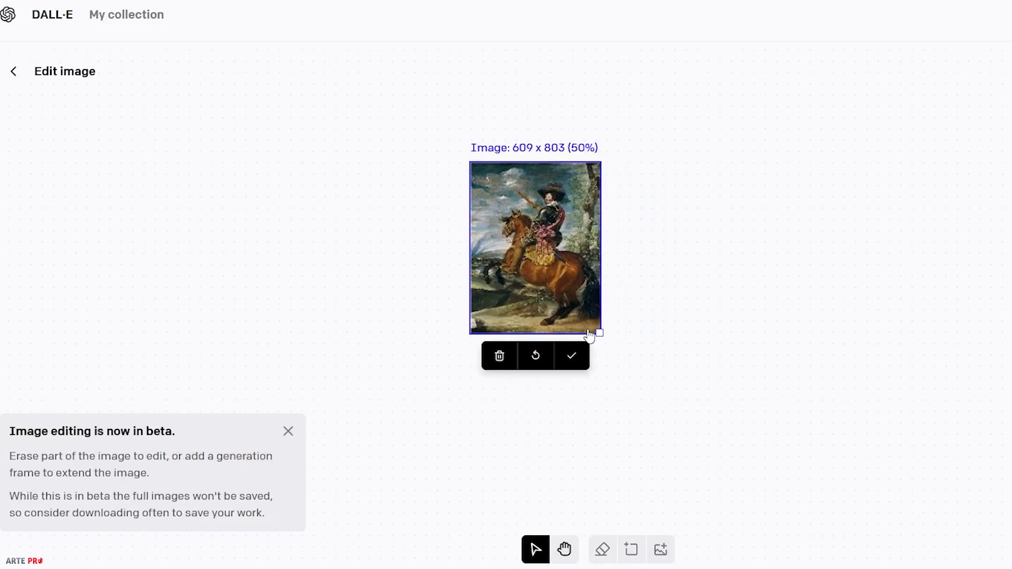
{"action": "left_click_drag", "start_coordinate": [547, 264], "coordinate": [602, 319]}
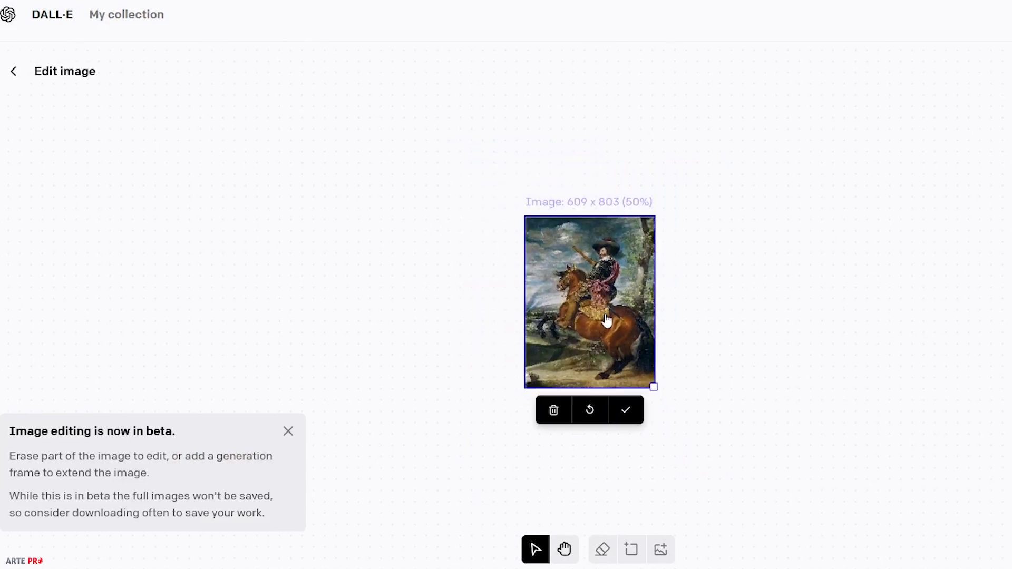
{"action": "left_click", "coordinate": [625, 413]}
{"action": "mouse_move", "coordinate": [655, 205]}
{"action": "left_mouse_down"}
{"action": "mouse_move", "coordinate": [660, 246]}
{"action": "mouse_move", "coordinate": [708, 241]}
{"action": "mouse_move", "coordinate": [593, 243]}
{"action": "mouse_move", "coordinate": [666, 242]}
{"action": "mouse_move", "coordinate": [674, 271]}
{"action": "mouse_move", "coordinate": [665, 215]}
{"action": "mouse_move", "coordinate": [669, 240]}
{"action": "left_mouse_up"}
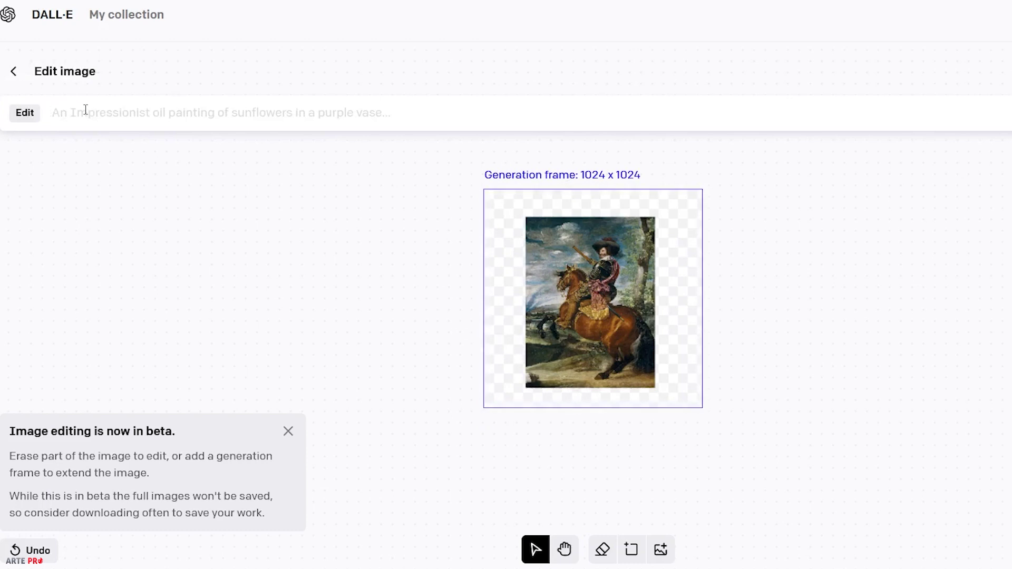
- Generate the margin fill around the horseman with the prompt 'landscape'
{"action": "type", "text": "landscape"}
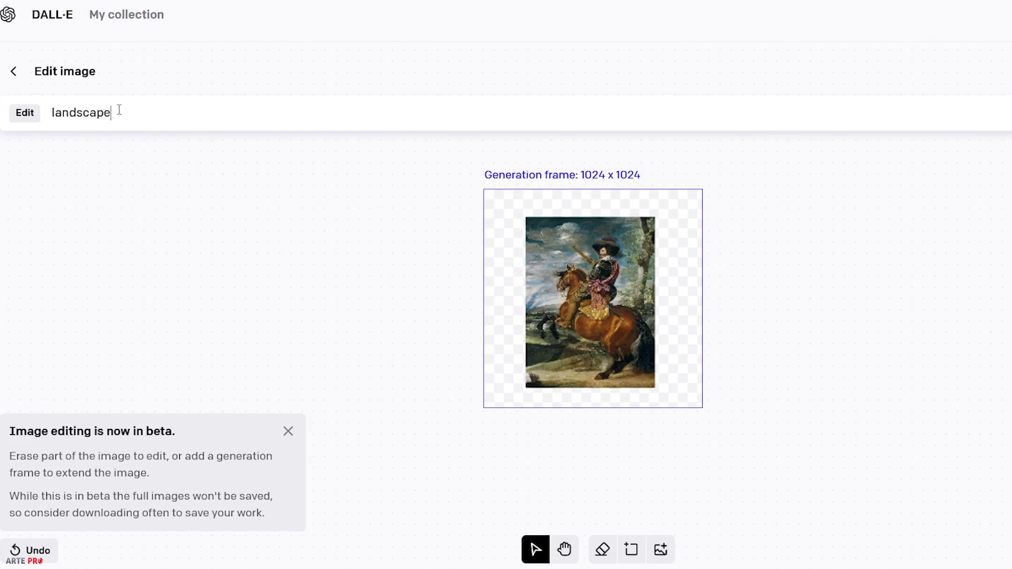
{"action": "key", "text": "h"}
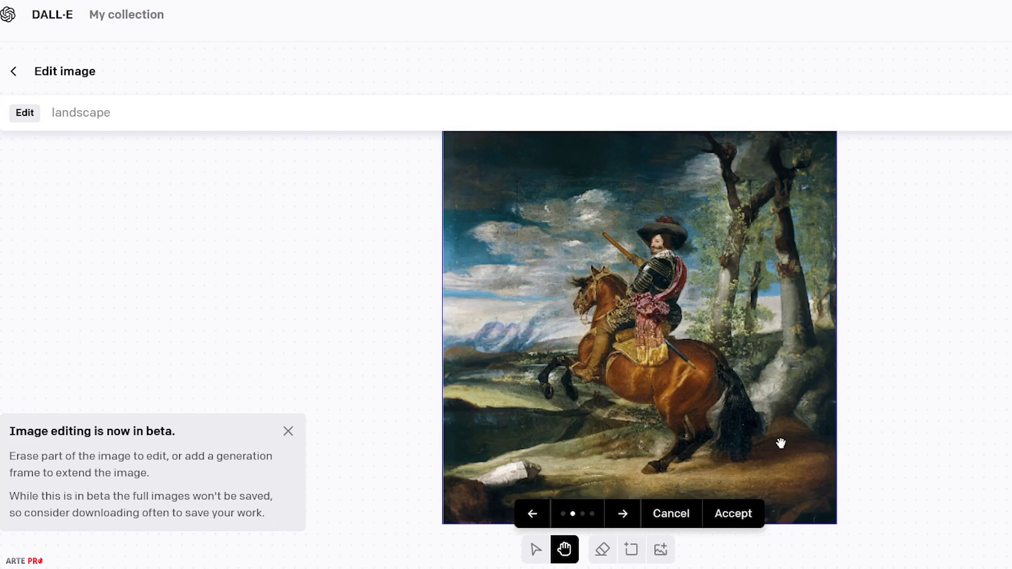
- Review all four landscape variations and stop on the third, with the red cloth in the trees
{"action": "left_click", "coordinate": [623, 515]}
{"action": "left_click", "coordinate": [533, 514]}
{"action": "left_click", "coordinate": [626, 523]}
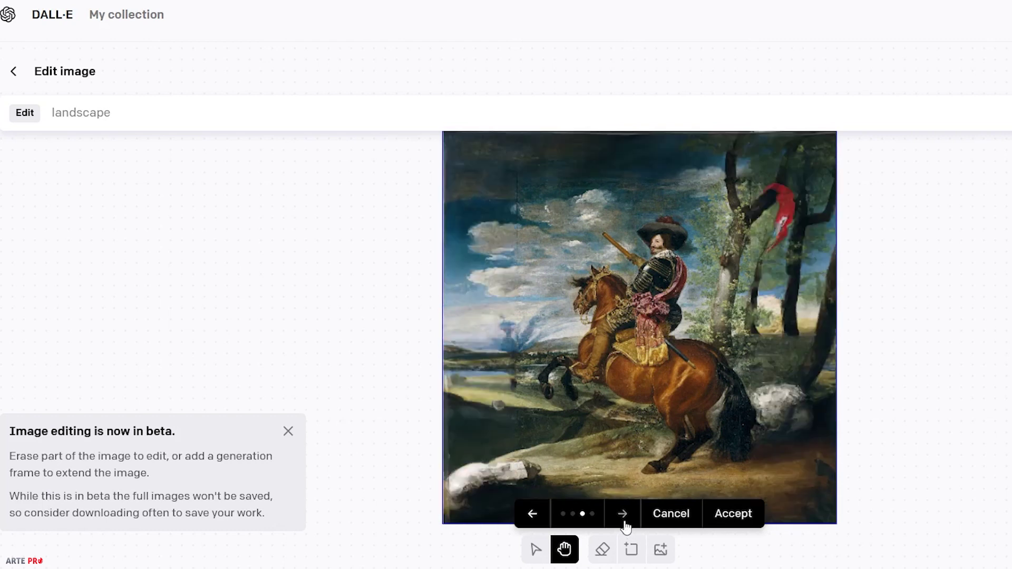
{"action": "left_click", "coordinate": [624, 516]}
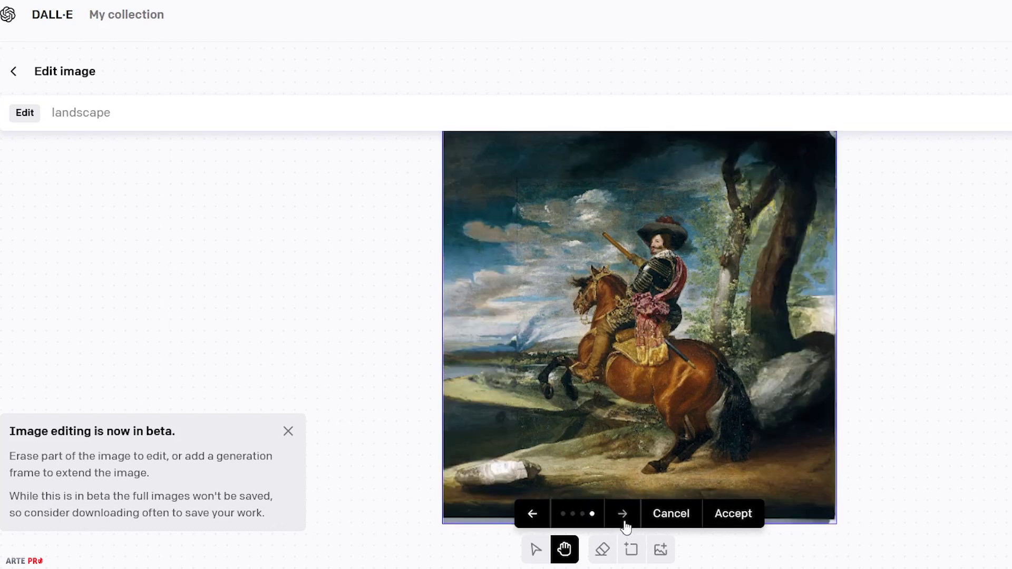
{"action": "left_click", "coordinate": [624, 519]}
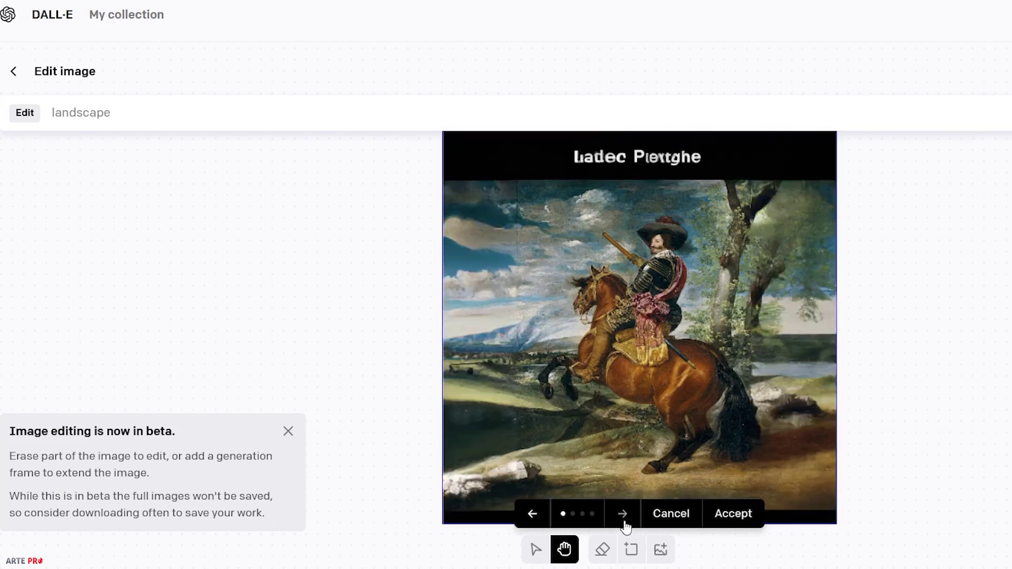
{"action": "left_click", "coordinate": [624, 519]}
{"action": "left_click", "coordinate": [623, 519]}
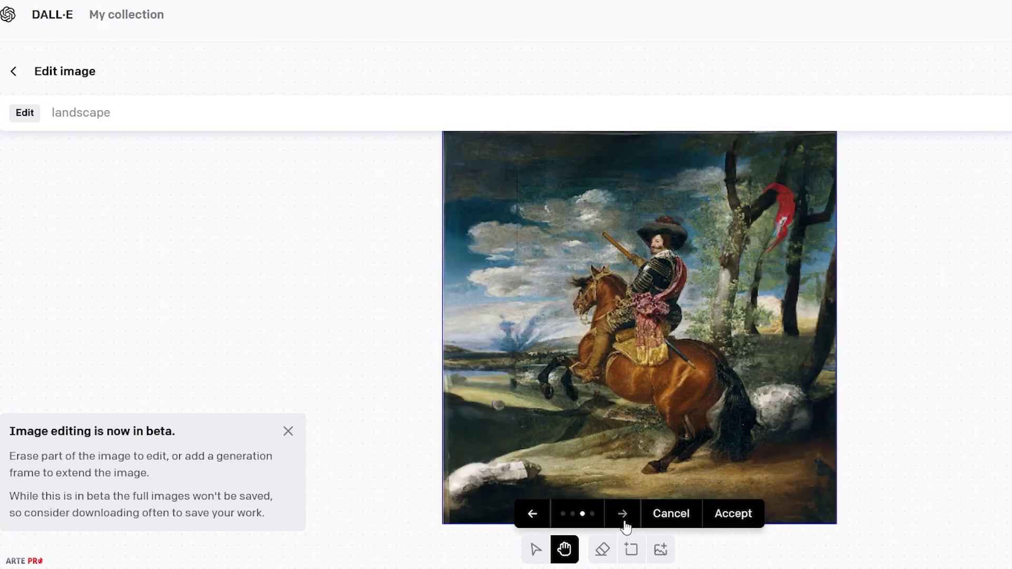
{"action": "left_click", "coordinate": [624, 519]}
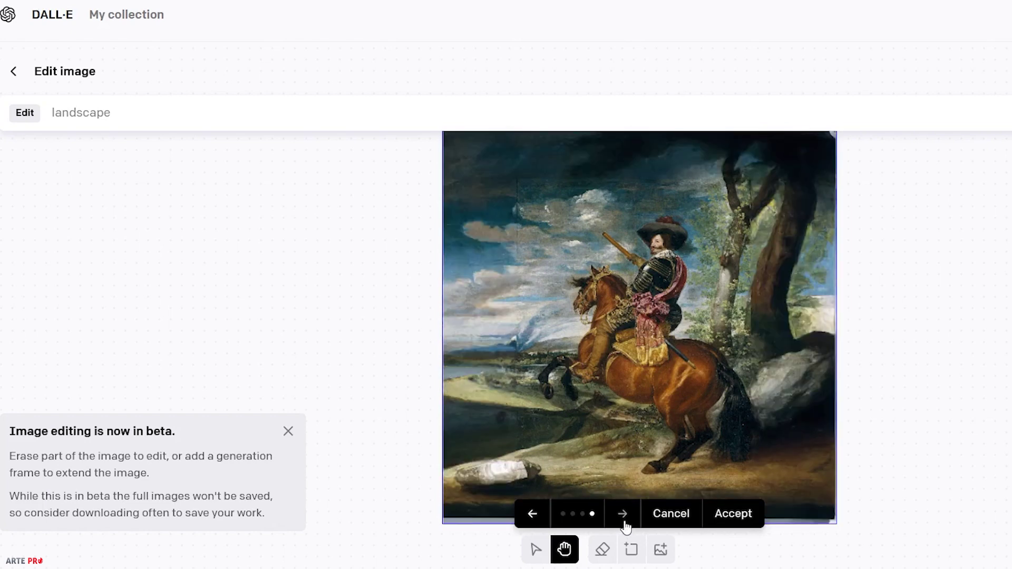
{"action": "left_click", "coordinate": [533, 517]}
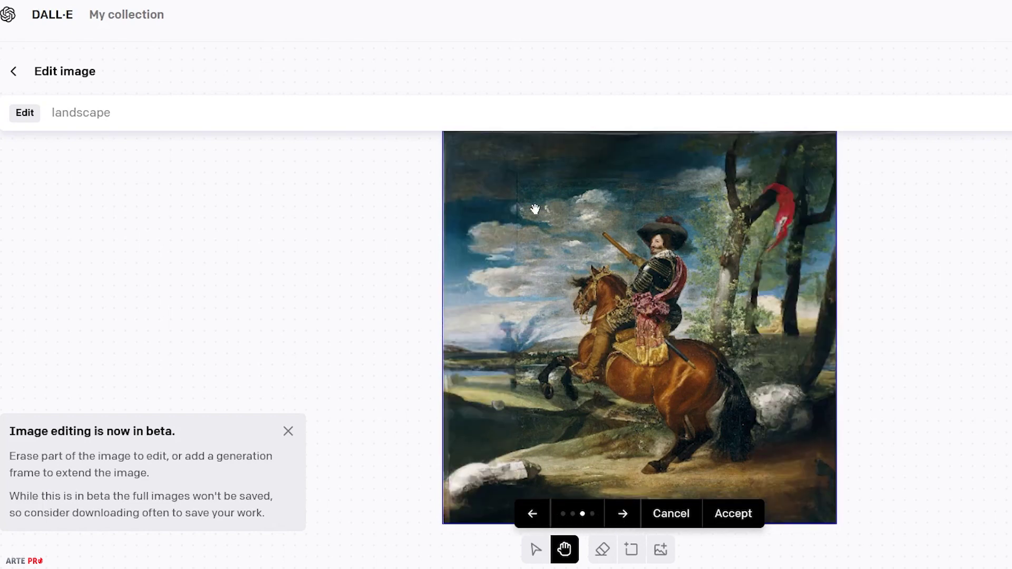
- Zoom the canvas in and out to inspect the current landscape extension
{"action": "scroll", "coordinate": [535, 210], "scroll_direction": "up", "scroll_amount": 3}
{"action": "scroll", "coordinate": [461, 300], "scroll_direction": "up", "scroll_amount": 3}
{"action": "scroll", "coordinate": [461, 302], "scroll_direction": "down", "scroll_amount": 1}
{"action": "scroll", "coordinate": [461, 302], "scroll_direction": "down", "scroll_amount": 4}
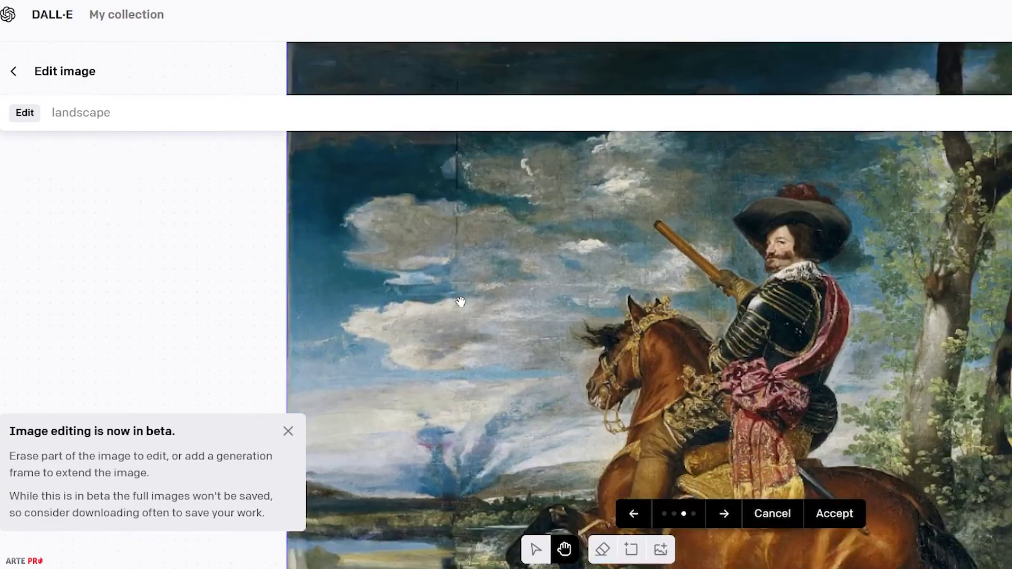
{"action": "scroll", "coordinate": [461, 302], "scroll_direction": "down", "scroll_amount": 2}
{"action": "scroll", "coordinate": [460, 302], "scroll_direction": "up", "scroll_amount": 4}
{"action": "scroll", "coordinate": [461, 302], "scroll_direction": "down", "scroll_amount": 3}
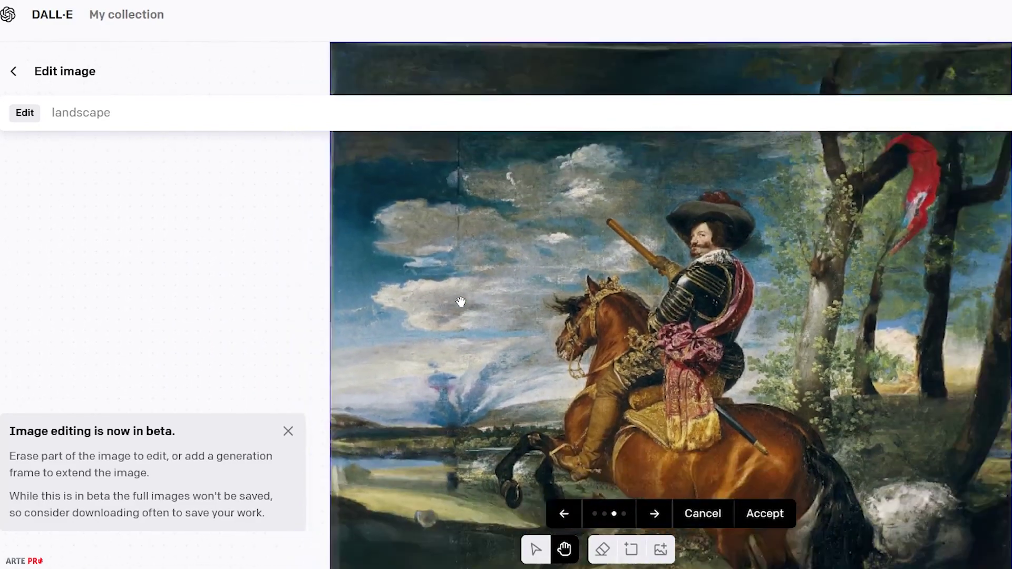
{"action": "scroll", "coordinate": [461, 302], "scroll_direction": "down", "scroll_amount": 2}
{"action": "scroll", "coordinate": [558, 519], "scroll_direction": "up", "scroll_amount": 2}
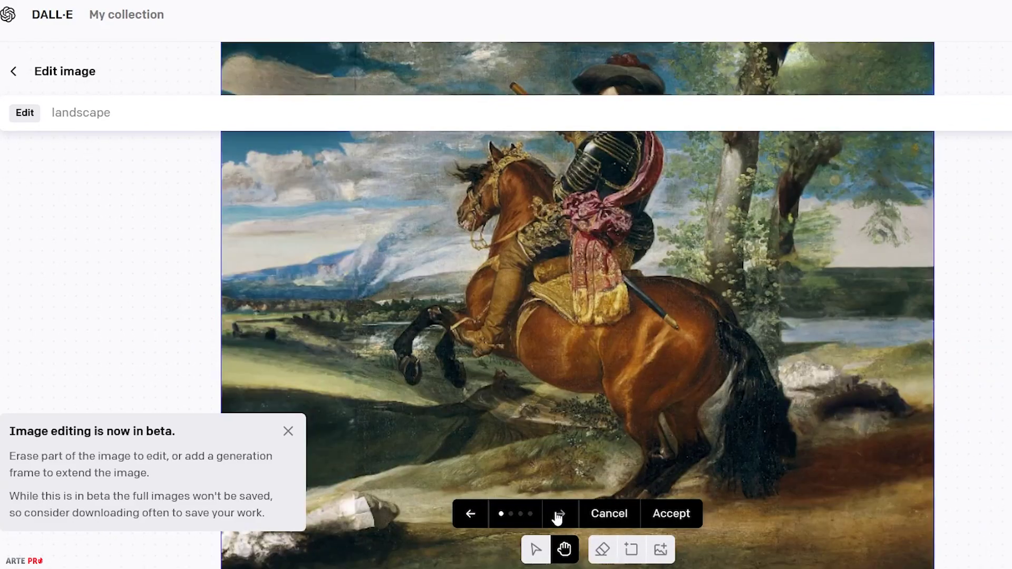
- Cycle from the first landscape variation through to the last one
{"action": "left_click", "coordinate": [470, 514]}
{"action": "left_click", "coordinate": [559, 520]}
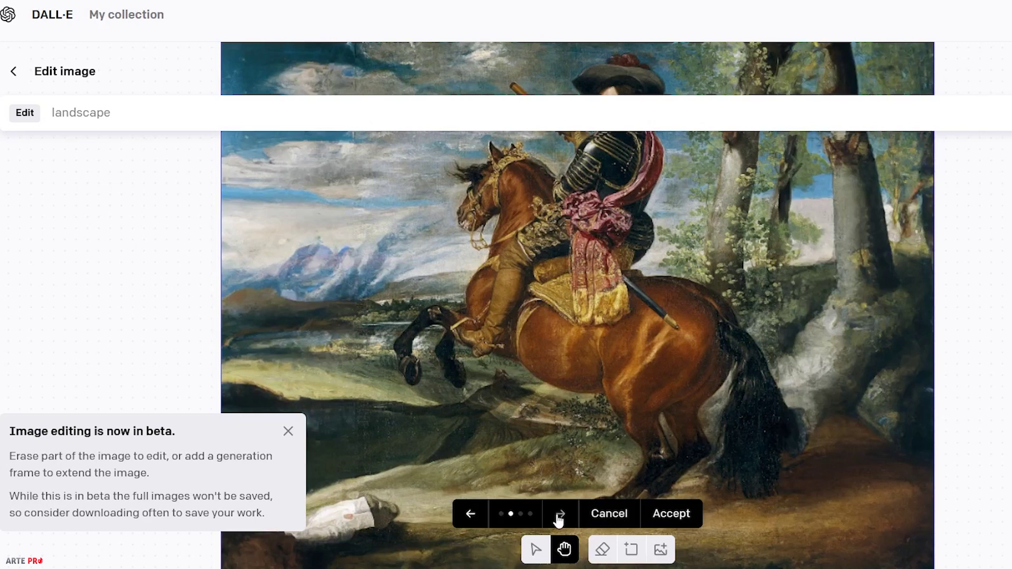
{"action": "left_click", "coordinate": [558, 520]}
{"action": "left_click", "coordinate": [625, 526]}
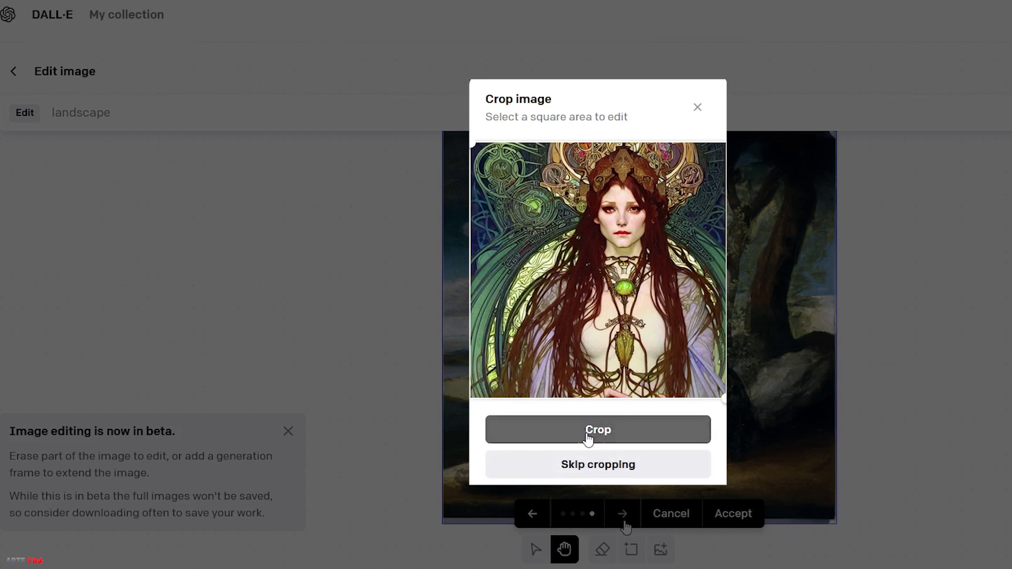
- Place the portrait uncropped, shrink it to 439 x 439, and confirm to add a 1024 x 1024 frame
{"action": "left_click", "coordinate": [591, 467]}
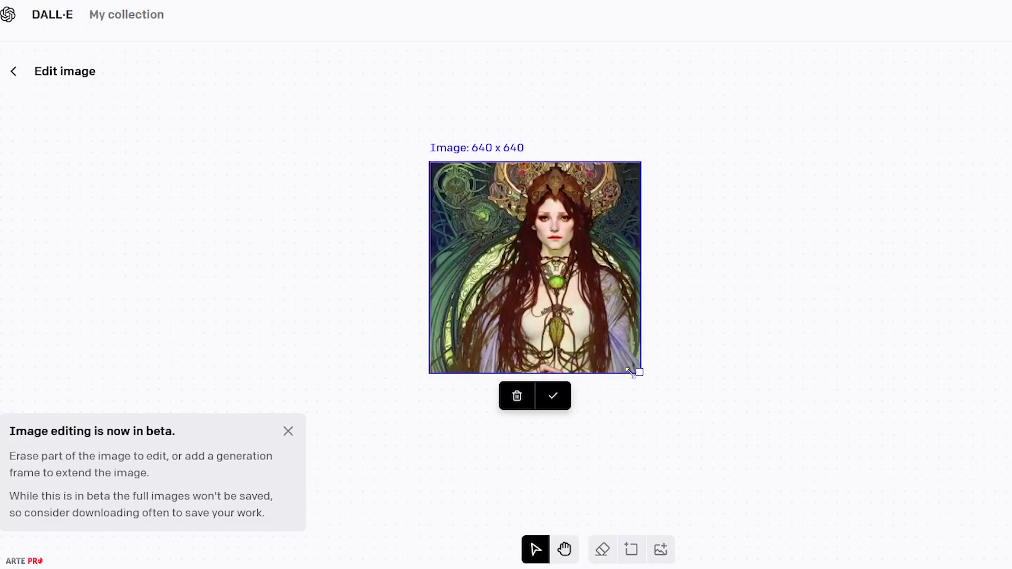
{"action": "mouse_move", "coordinate": [637, 375]}
{"action": "left_mouse_down"}
{"action": "mouse_move", "coordinate": [548, 315]}
{"action": "mouse_move", "coordinate": [628, 338]}
{"action": "left_mouse_up"}
{"action": "left_click", "coordinate": [626, 370]}
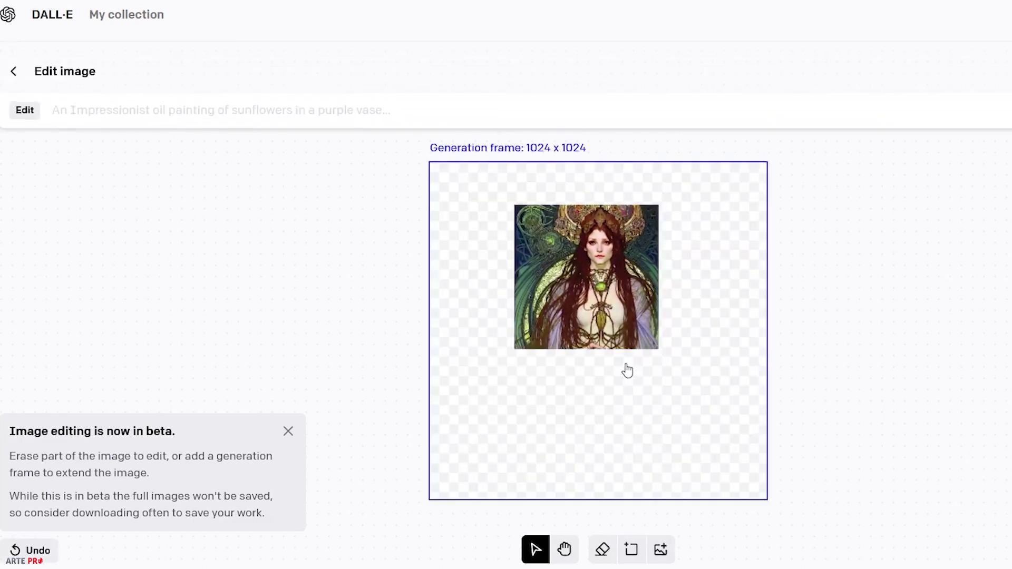
- Centre the generation frame on the portrait and enter the prompt 'cave'
{"action": "mouse_move", "coordinate": [696, 372]}
{"action": "left_mouse_down"}
{"action": "mouse_move", "coordinate": [688, 310]}
{"action": "mouse_move", "coordinate": [688, 325]}
{"action": "left_mouse_up"}
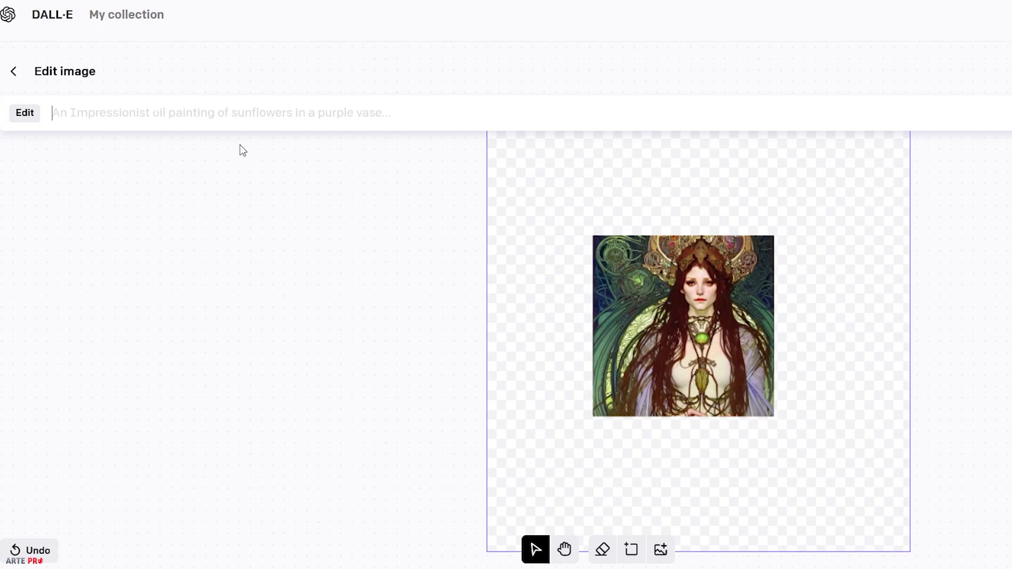
{"action": "type", "text": "cave"}
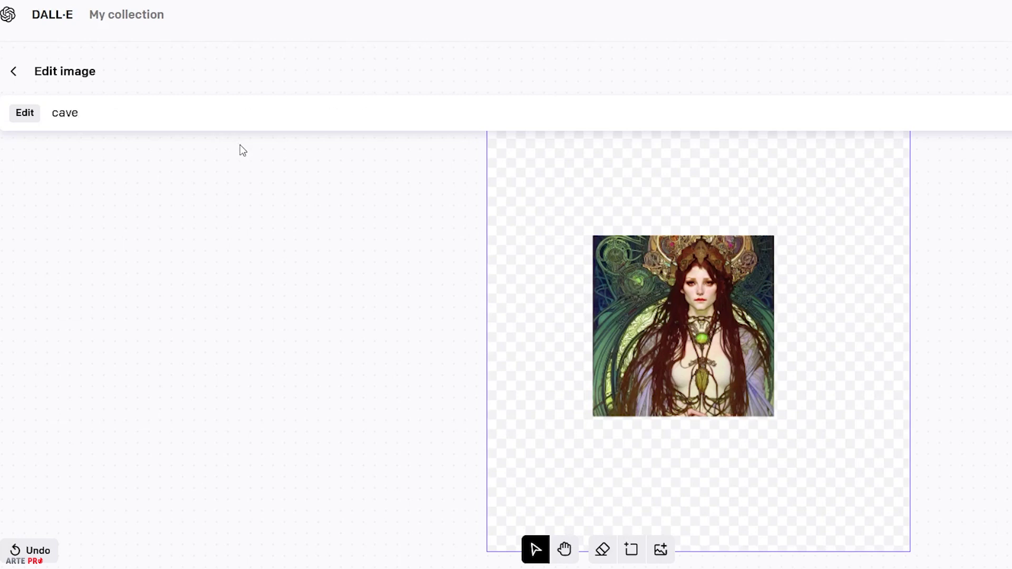
{"action": "type", "text": "h"}
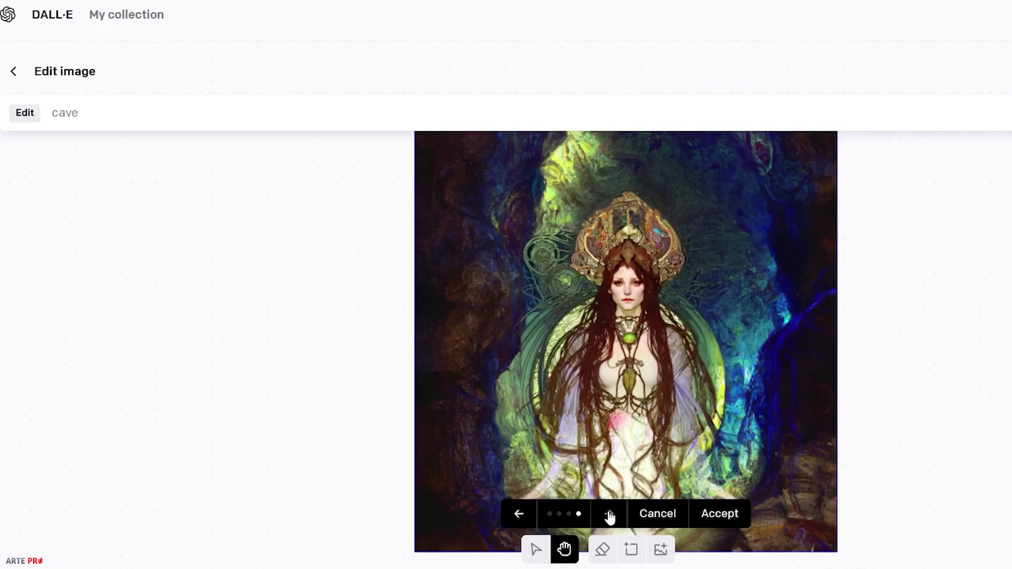
- Step through the four cave variations and zoom in on the one with 'CAVE CAVEL' lettering
{"action": "left_click", "coordinate": [609, 515]}
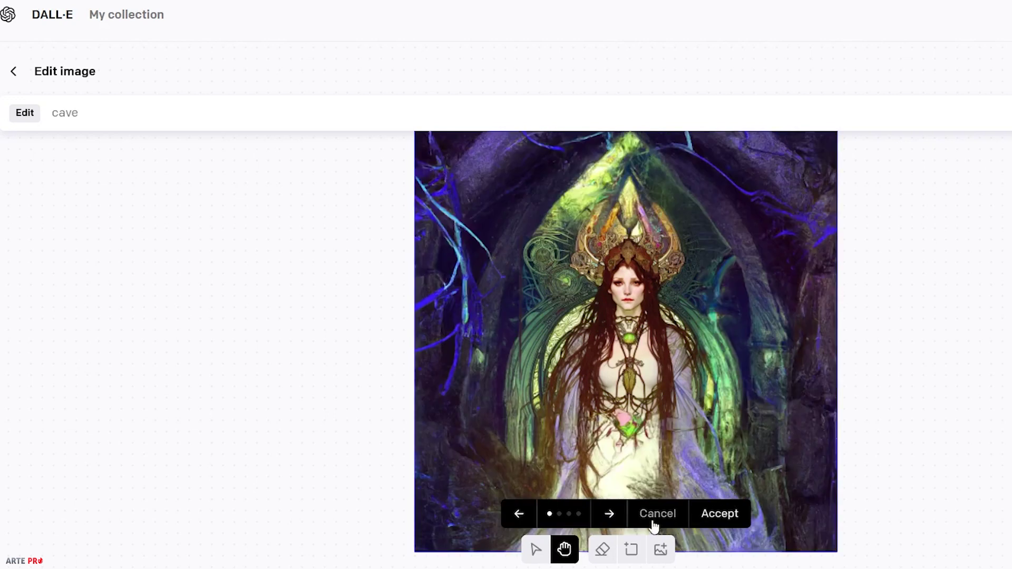
{"action": "left_click", "coordinate": [610, 515]}
{"action": "double_click", "coordinate": [609, 514]}
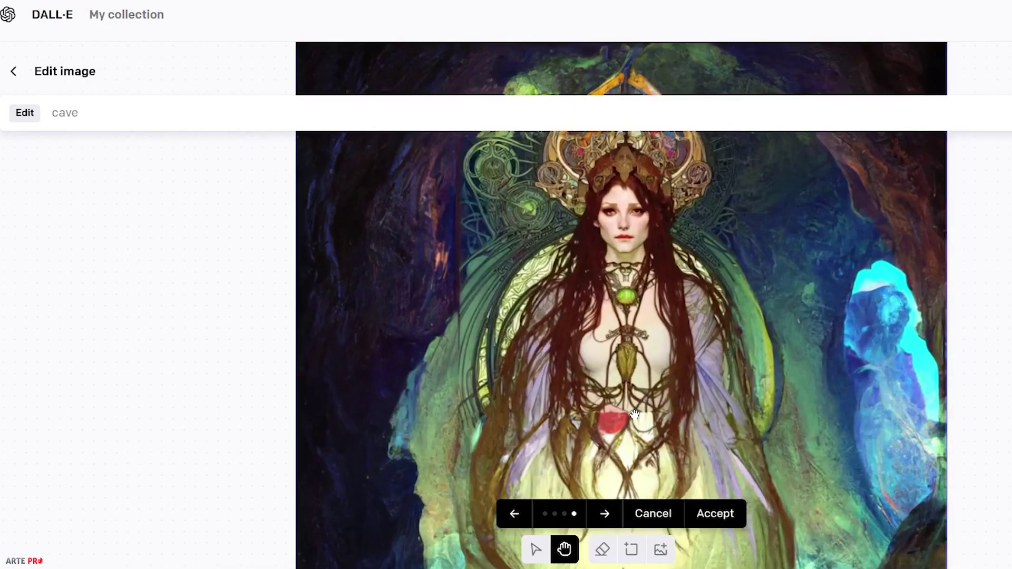
{"action": "scroll", "coordinate": [634, 415], "scroll_direction": "up", "scroll_amount": 2}
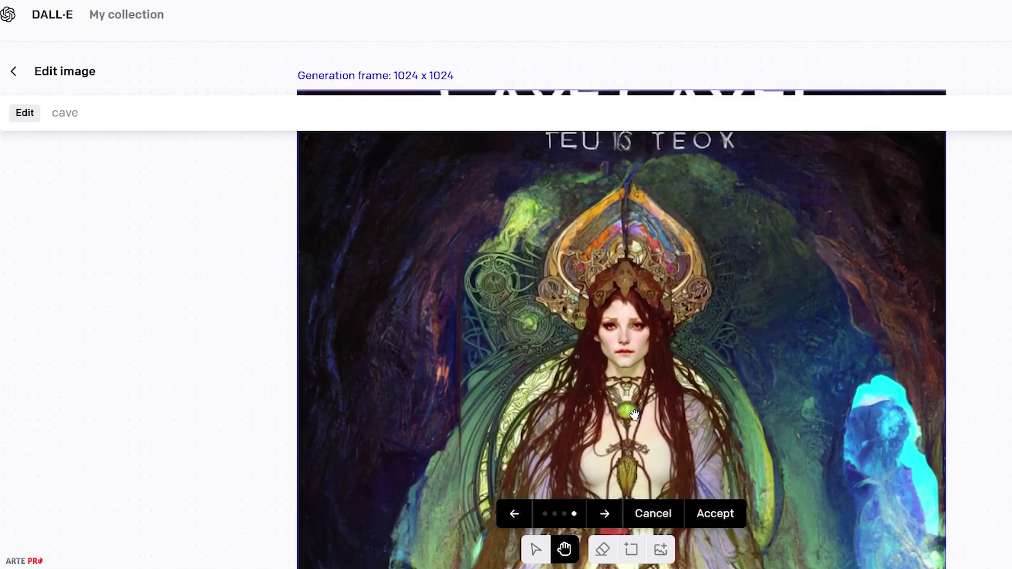
{"action": "scroll", "coordinate": [635, 414], "scroll_direction": "up", "scroll_amount": 2}
{"action": "scroll", "coordinate": [634, 414], "scroll_direction": "up", "scroll_amount": 1}
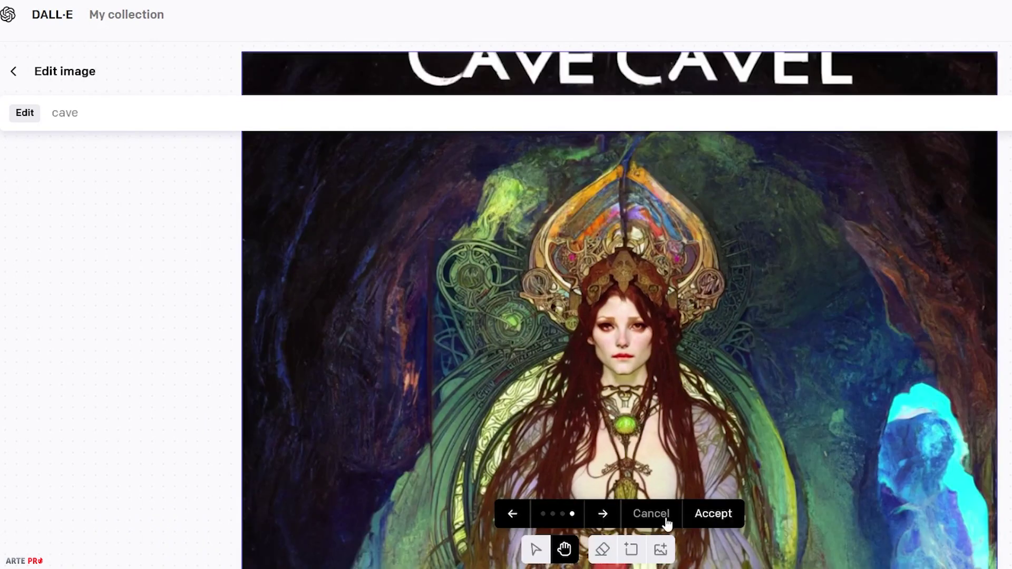
- Cycle the portrait's background variations, including the red-tree and blue-green landscape versions
{"action": "left_click", "coordinate": [603, 514]}
{"action": "left_click", "coordinate": [603, 513]}
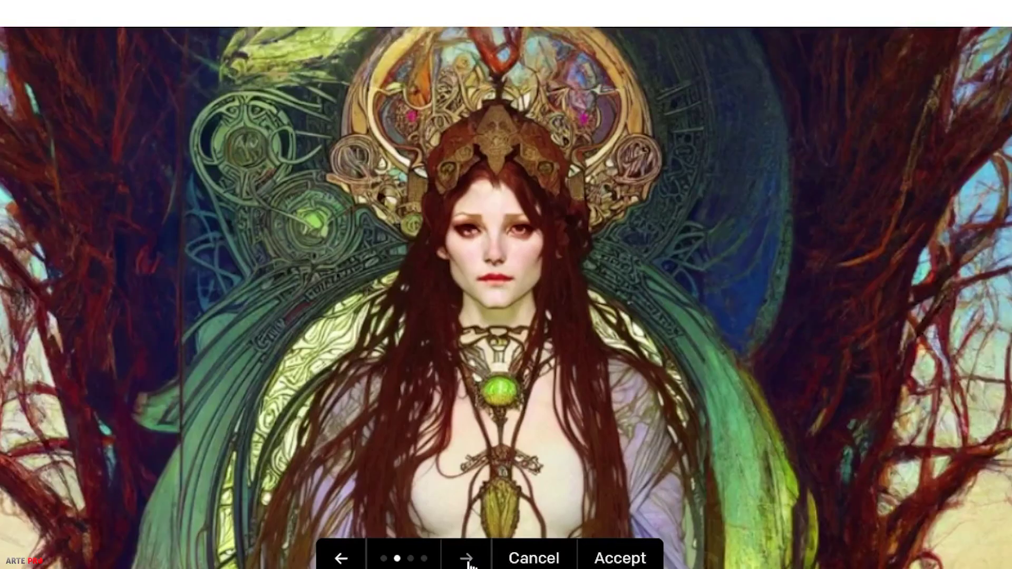
{"action": "left_click", "coordinate": [467, 558]}
{"action": "left_click", "coordinate": [467, 559]}
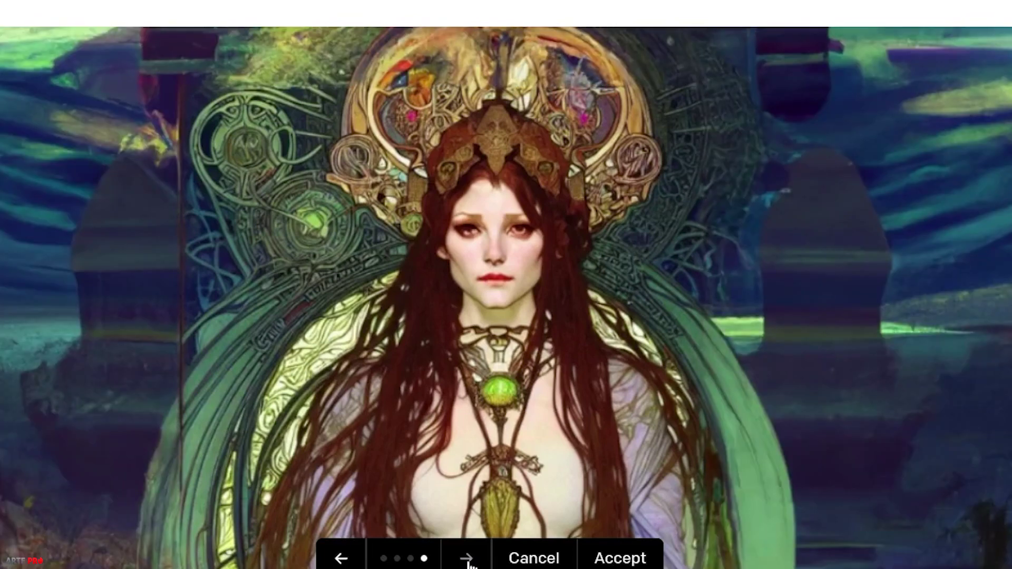
{"action": "left_click", "coordinate": [467, 559]}
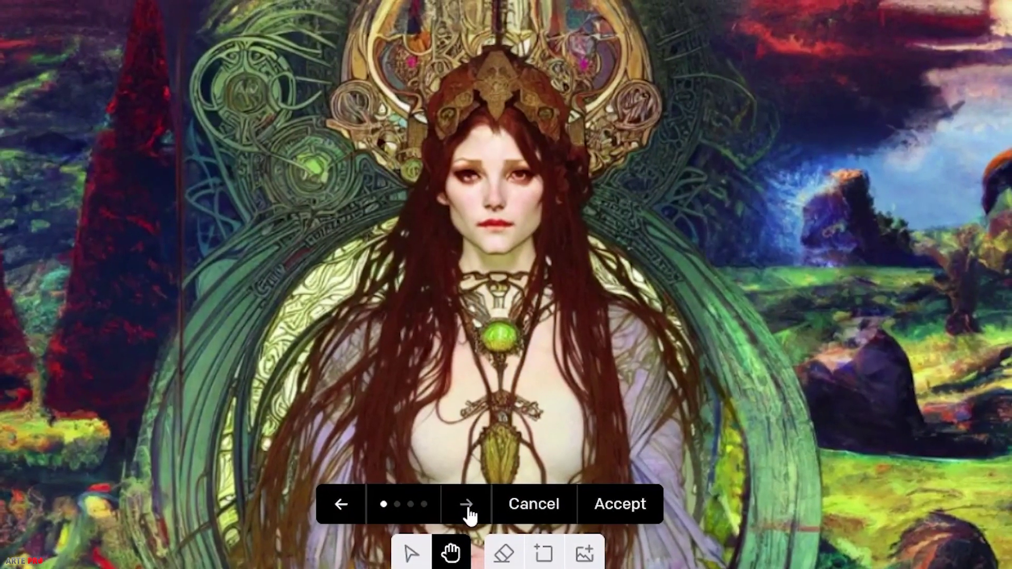
{"action": "left_click", "coordinate": [467, 507]}
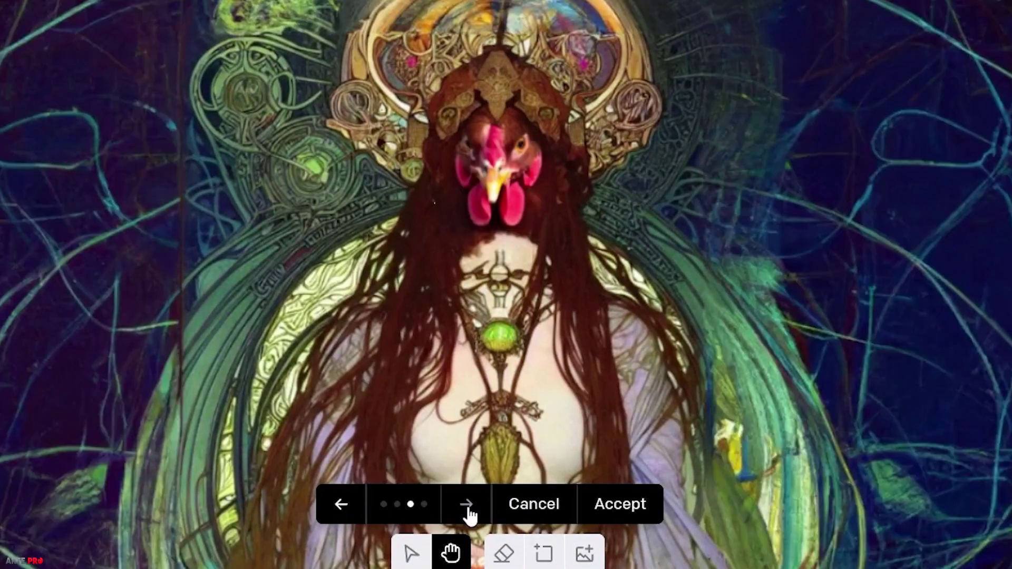
{"action": "left_click", "coordinate": [467, 505]}
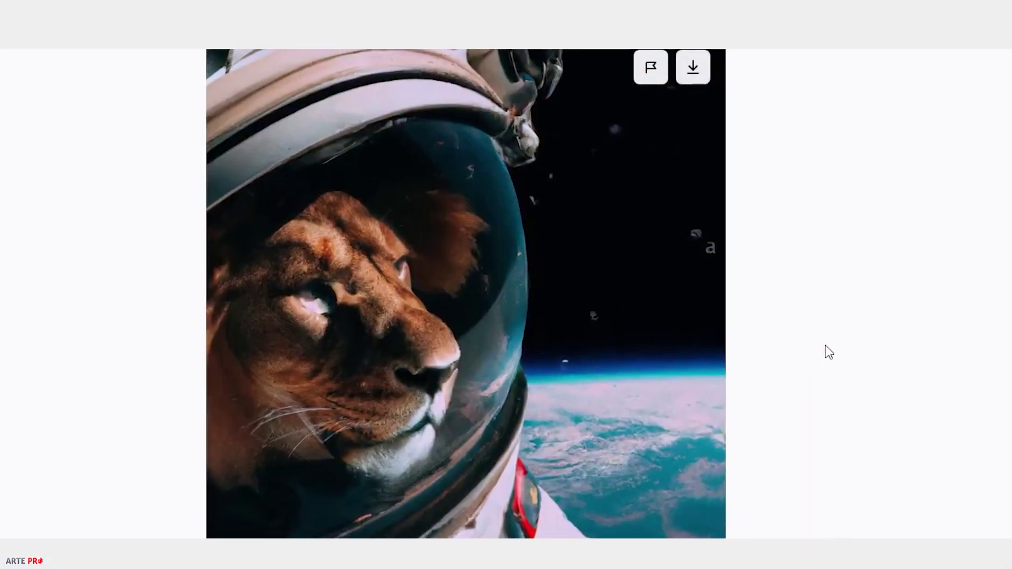